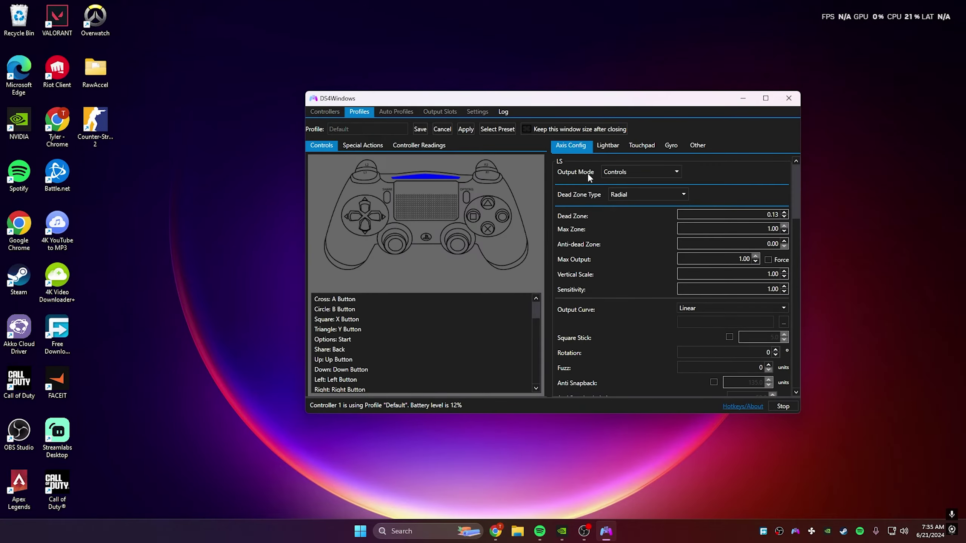
scroll(628, 257, down, 2)
scroll(607, 260, down, 2)
scroll(605, 260, down, 2)
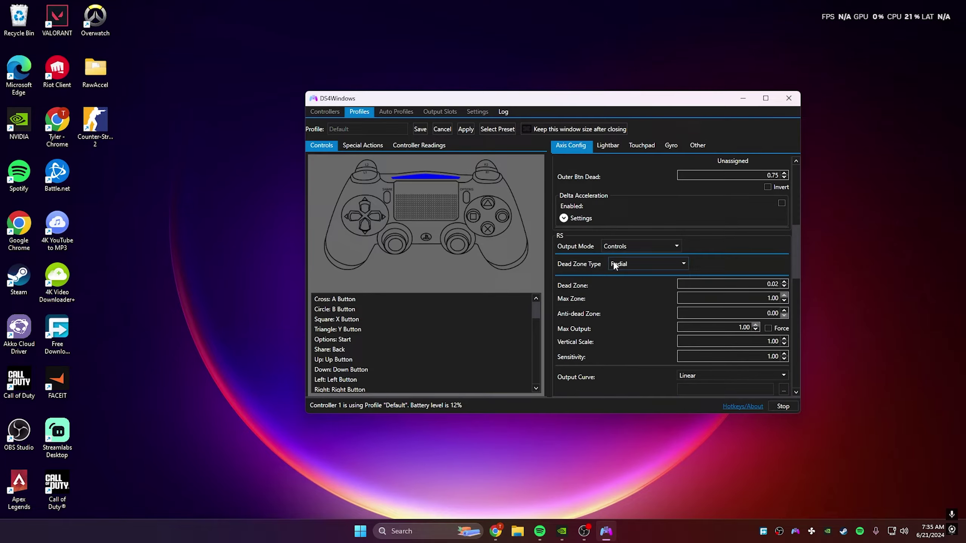
scroll(615, 262, down, 2)
scroll(614, 262, down, 2)
scroll(620, 277, down, 2)
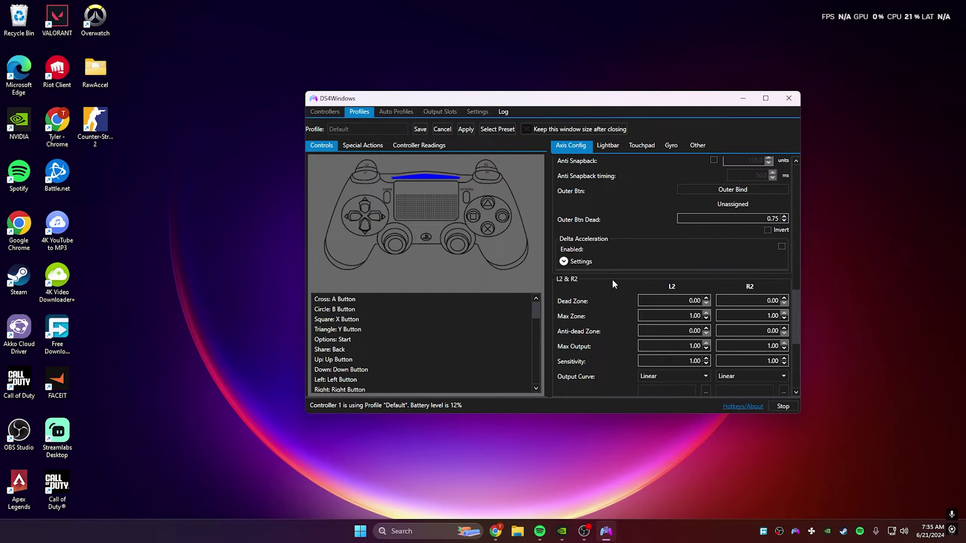
scroll(597, 292, down, 1)
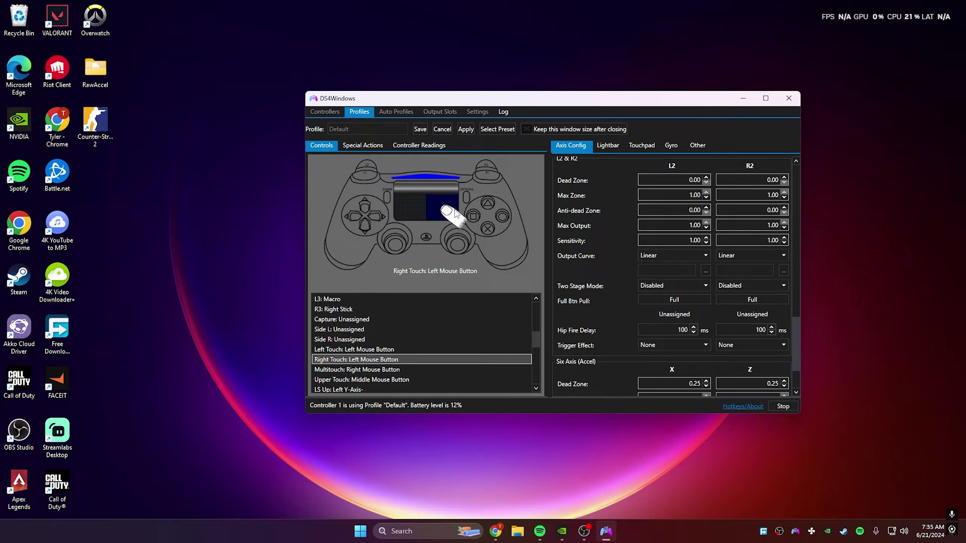
Step: Map the Upper, Left and Right Touch zones to Back
click(415, 184)
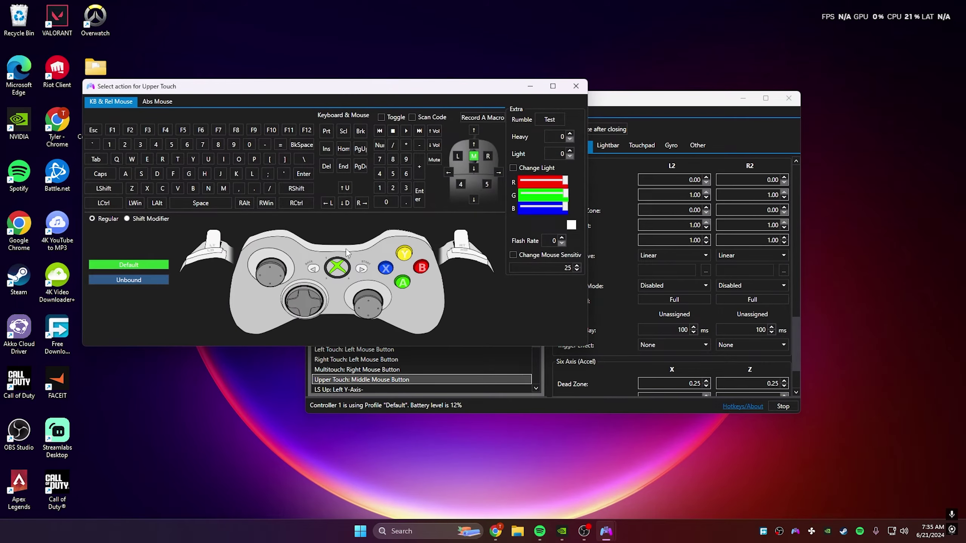
click(314, 270)
click(400, 209)
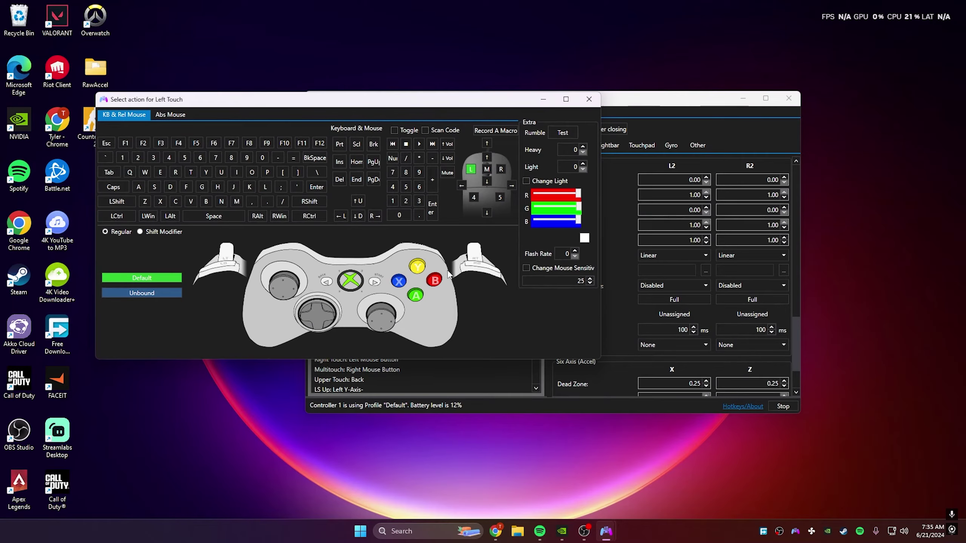
click(327, 281)
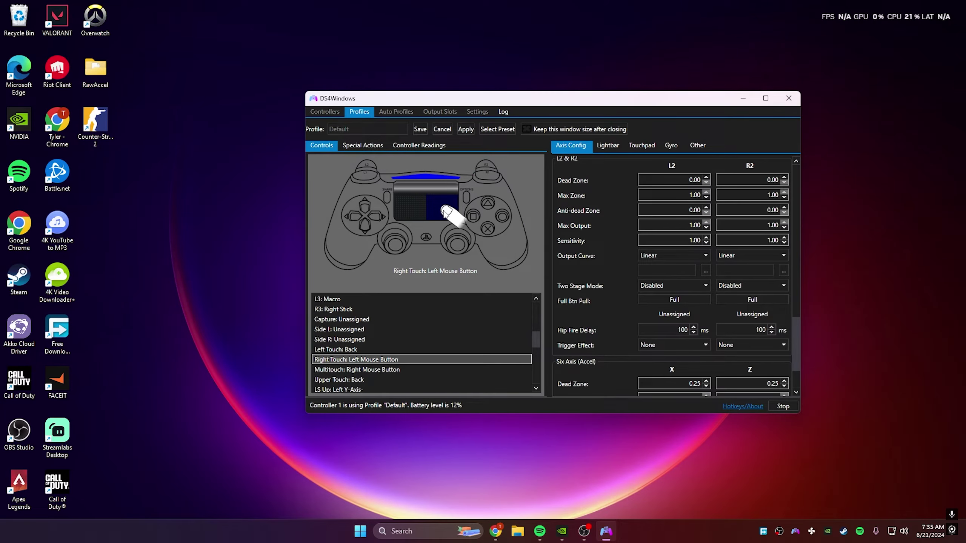
click(445, 213)
click(340, 294)
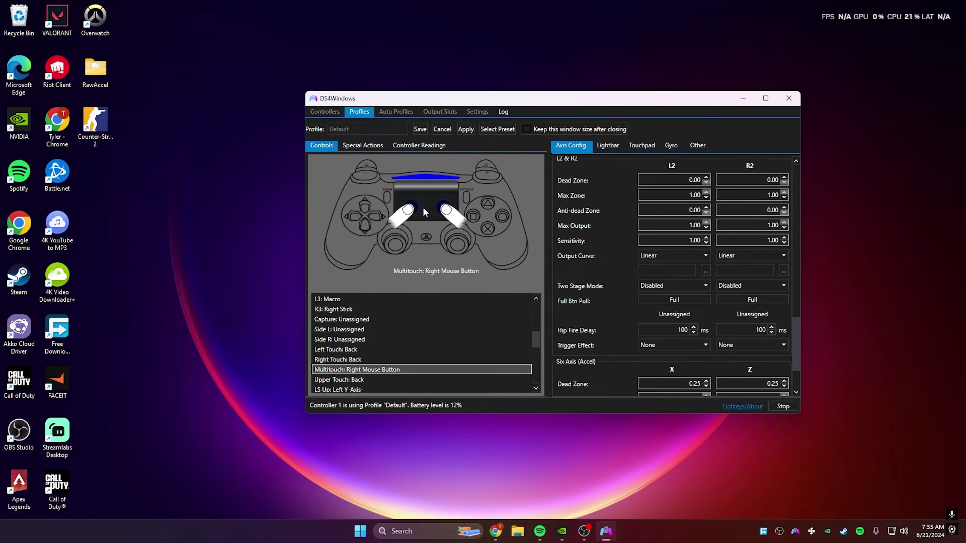
Step: Map Multitouch to Back, save the Default profile, and stop DS4Windows
click(425, 207)
click(352, 299)
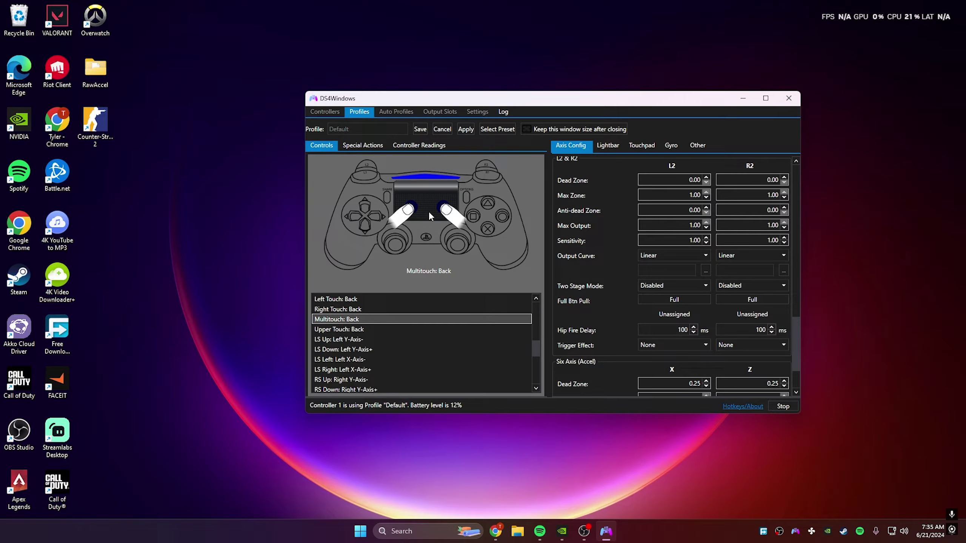
click(426, 131)
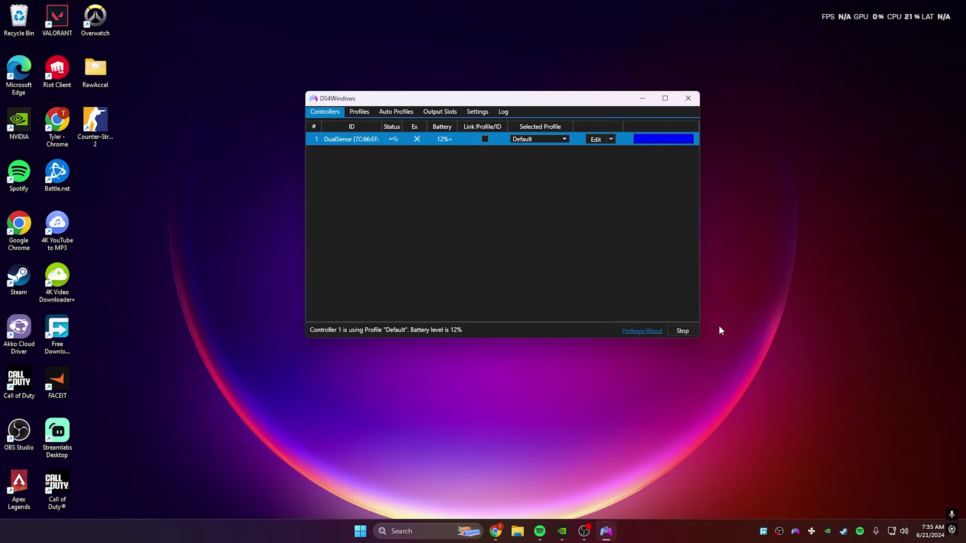
click(689, 330)
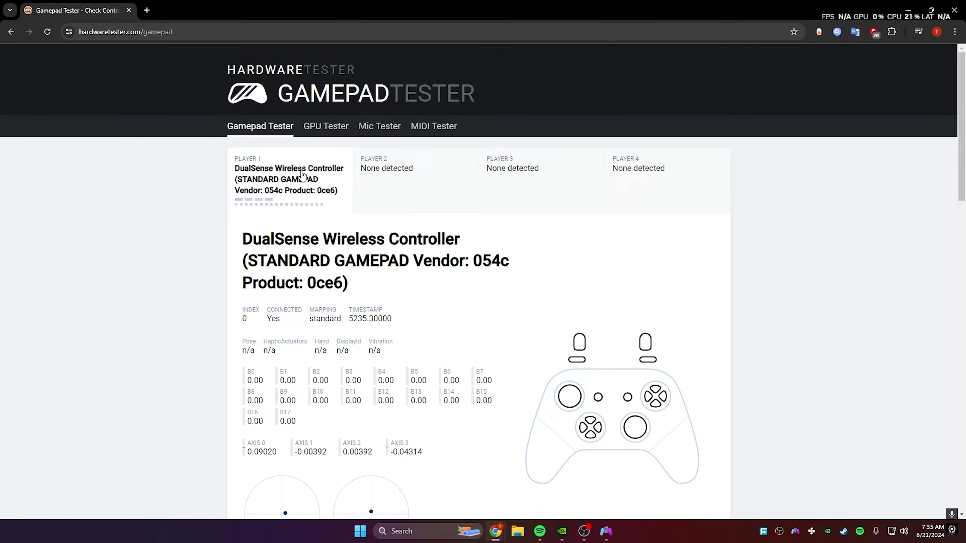
Step: Exit DS4Windows and read the controller's resting AXIS 0 value of about 0.13725
click(606, 532)
scroll(371, 303, down, 1)
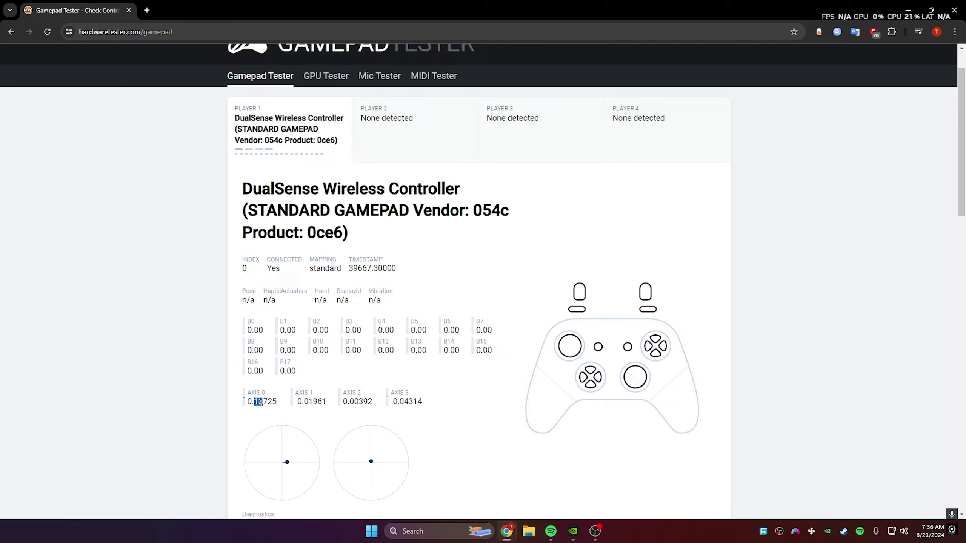
click(391, 416)
Step: Relaunch DS4Windows and set the Default profile's dead zones to LS 0.13 and RS 0.14
click(683, 330)
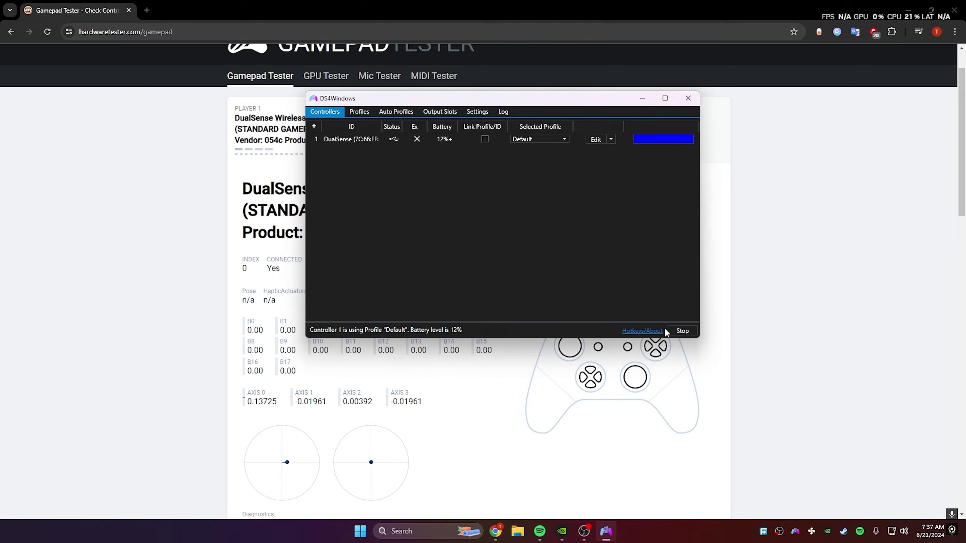
click(596, 139)
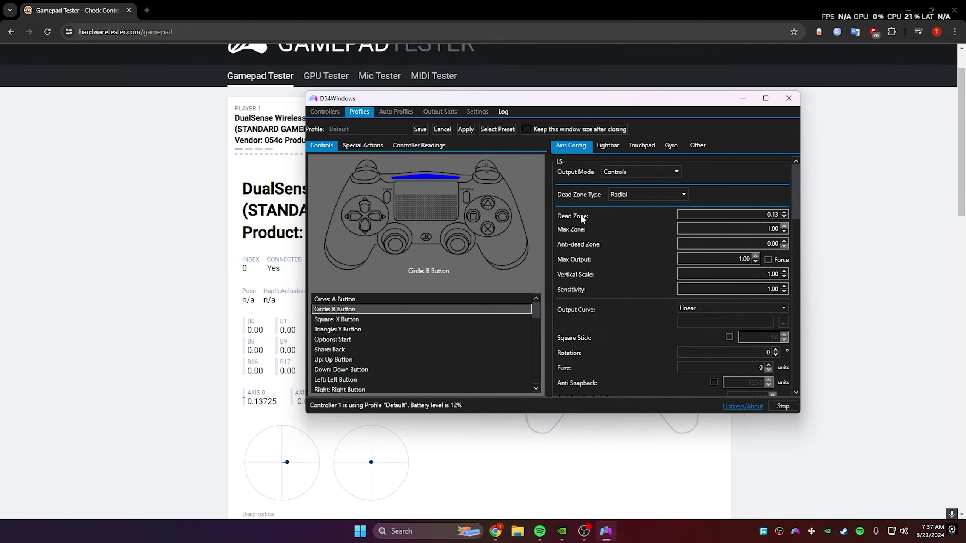
double_click(775, 214)
scroll(769, 262, down, 2)
scroll(681, 295, down, 5)
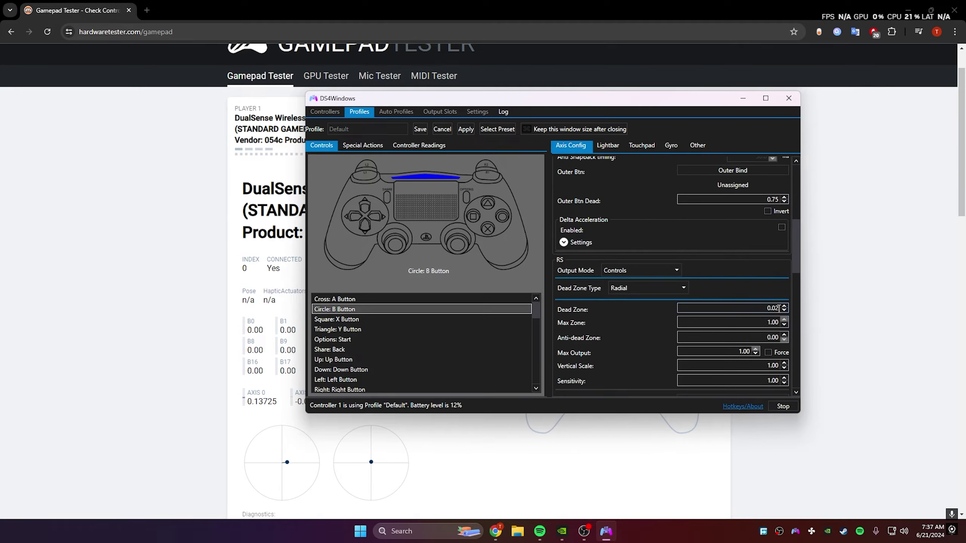
double_click(778, 308)
scroll(752, 318, up, 3)
double_click(760, 222)
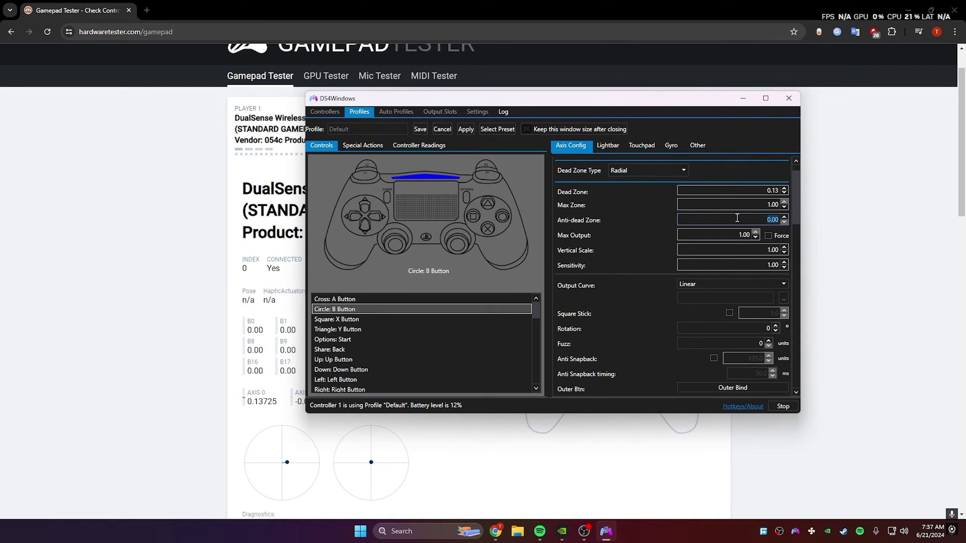
scroll(665, 280, down, 3)
scroll(763, 342, down, 2)
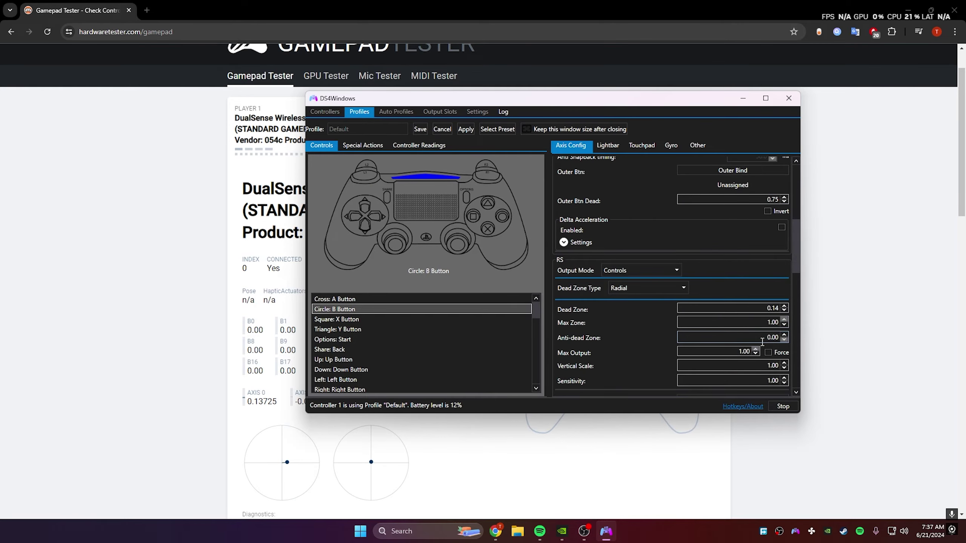
scroll(760, 335, down, 2)
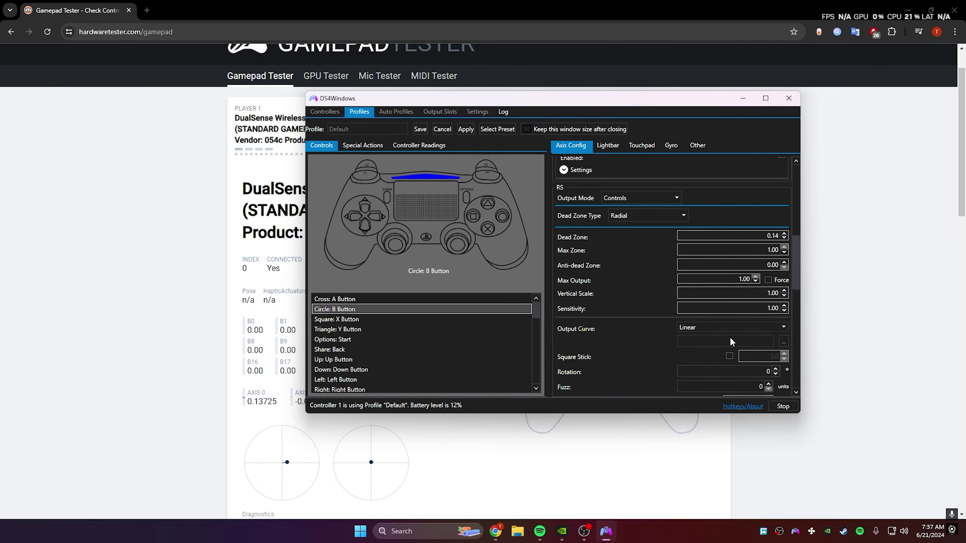
scroll(671, 340, down, 2)
scroll(671, 339, down, 3)
Step: Keep the L3 Y Button macro on Repeat While Held, then view the Xbox Controller in the tester
click(394, 243)
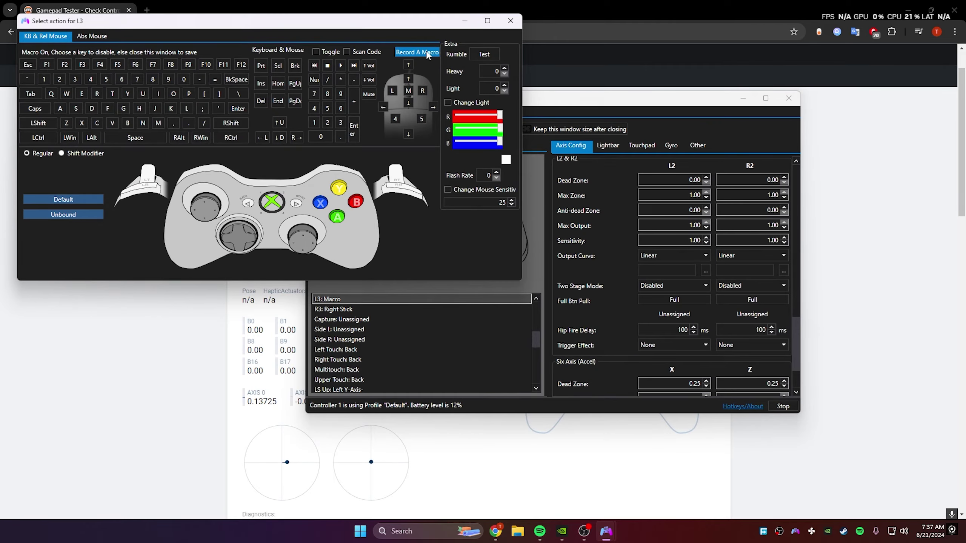
click(417, 52)
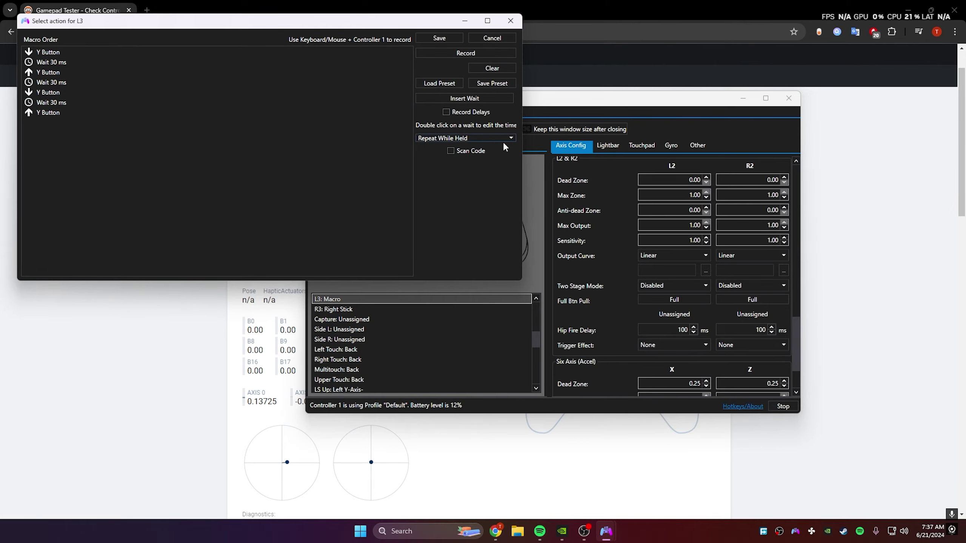
click(460, 141)
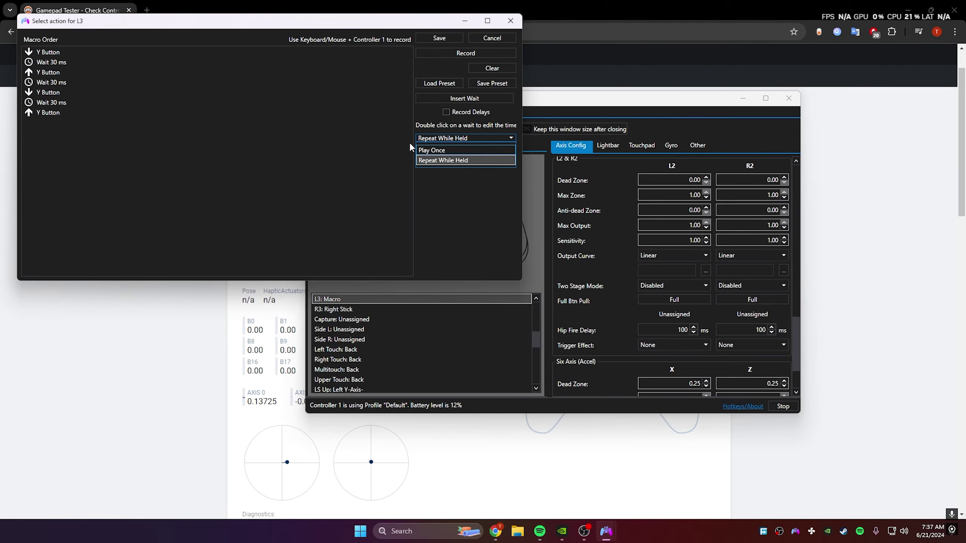
click(474, 141)
click(518, 26)
click(587, 272)
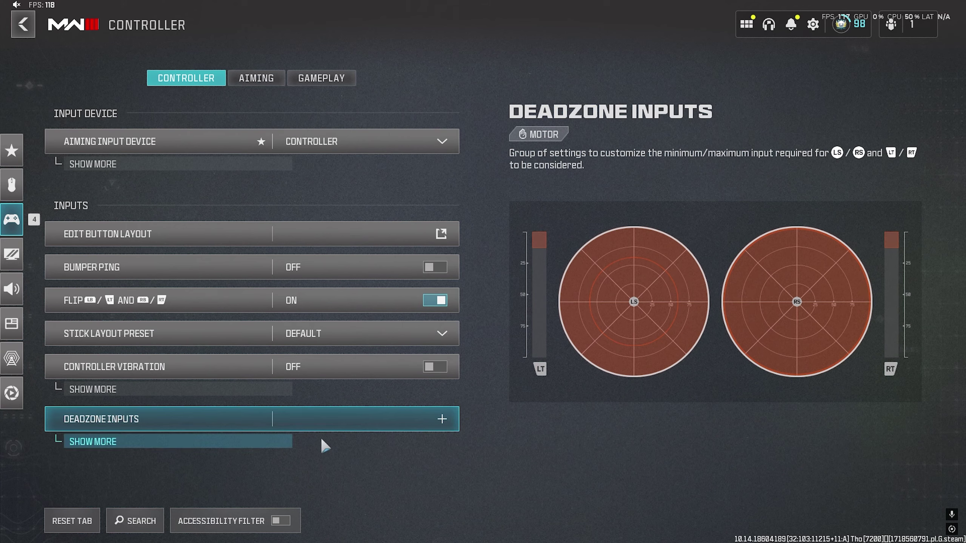
Step: Expand Deadzone Inputs and set Left Stick Min to 0 and Right Stick Max to 100
click(163, 441)
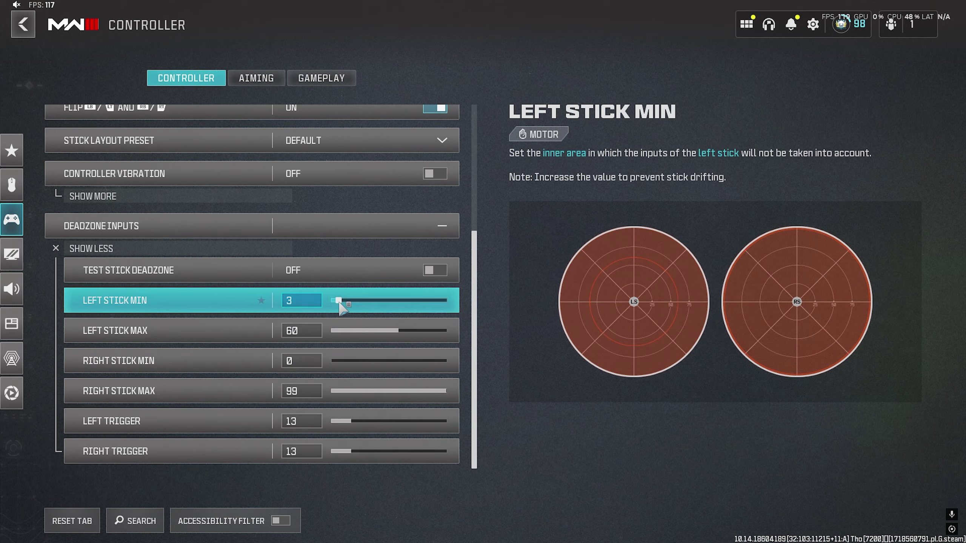
key(Left)
key(Left)
key(Left)
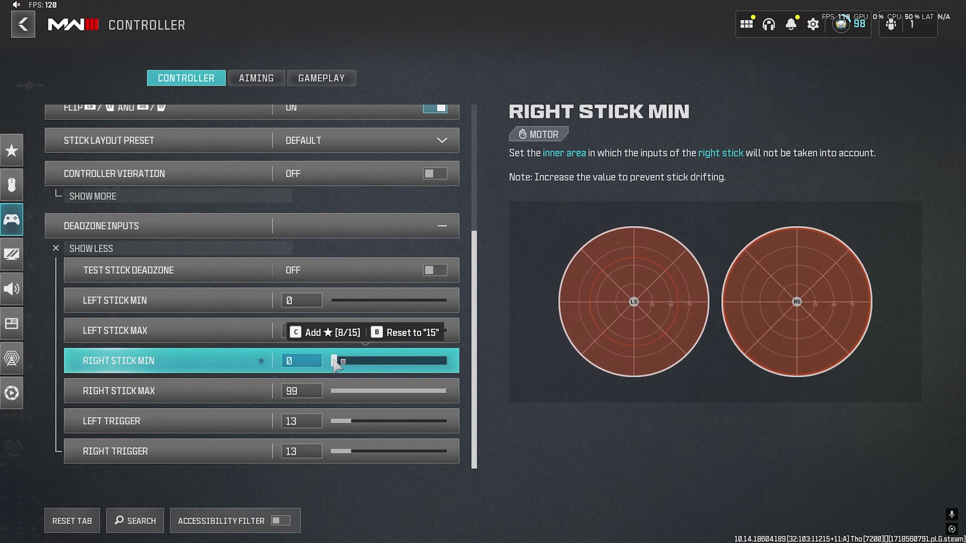
drag(451, 394, 462, 394)
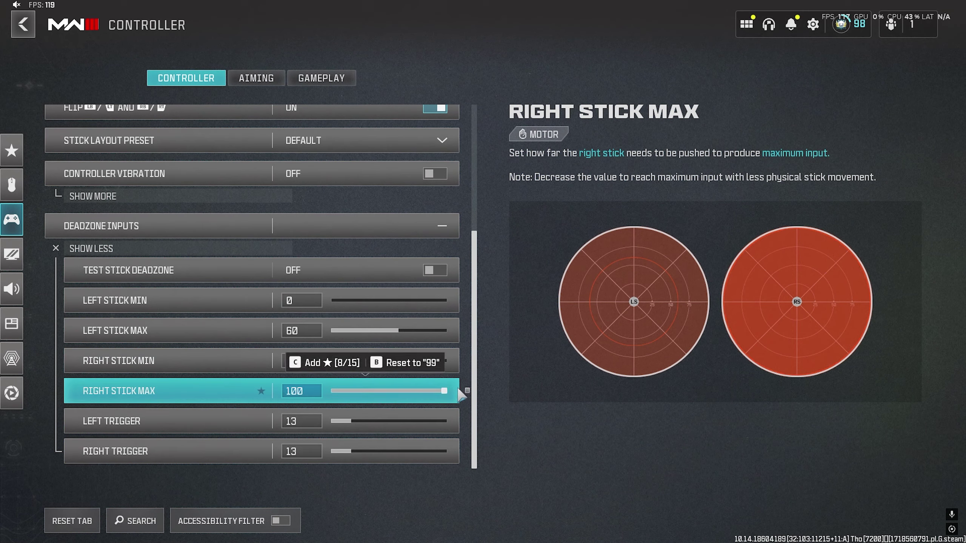